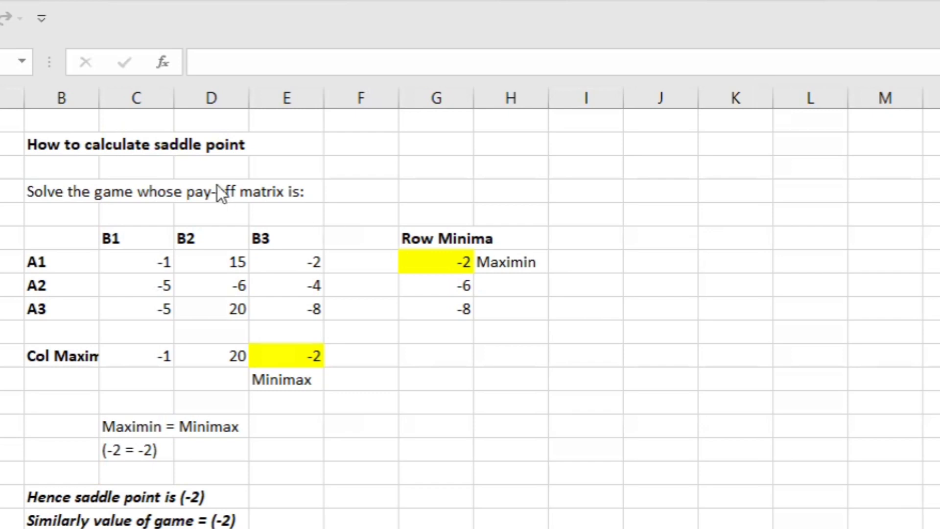
# Examine the saddle point example's title, strategies A1–A3 and B1–B3, and the values in its pay-off matrix.
pyautogui.moveTo(34, 147); pyautogui.dragTo(203, 148)
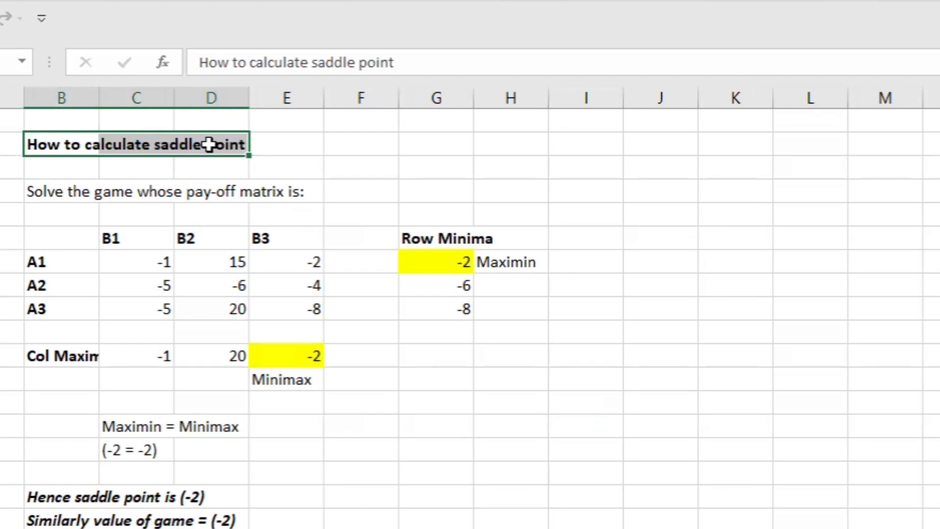
pyautogui.click(69, 261)
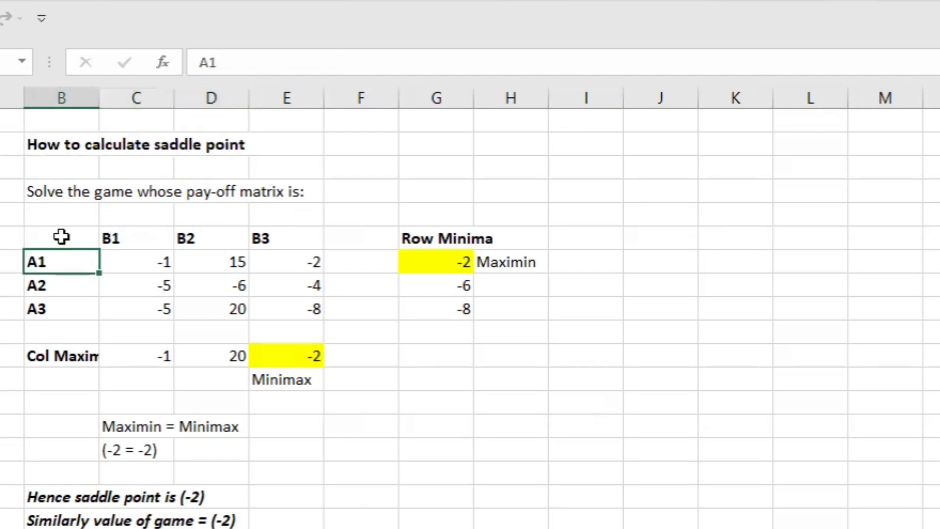
pyautogui.moveTo(62, 237); pyautogui.dragTo(65, 310)
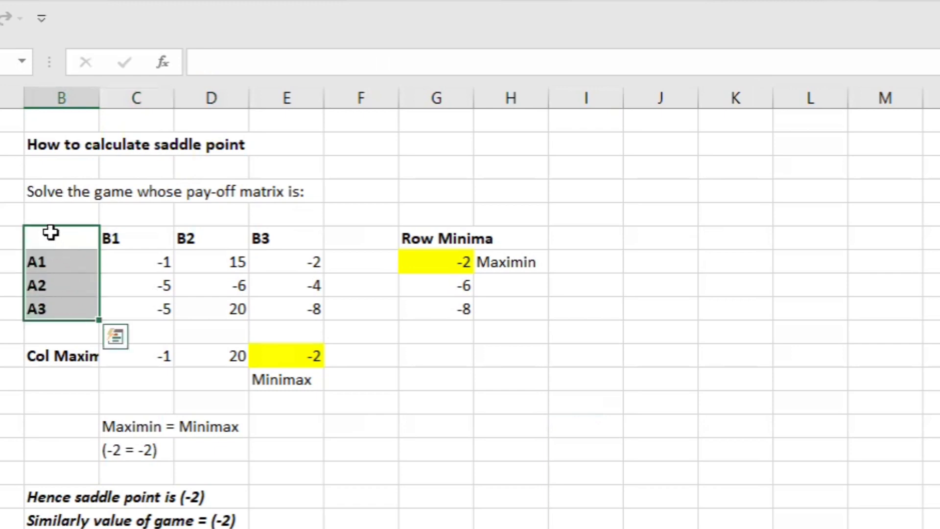
pyautogui.moveTo(51, 236); pyautogui.dragTo(266, 237)
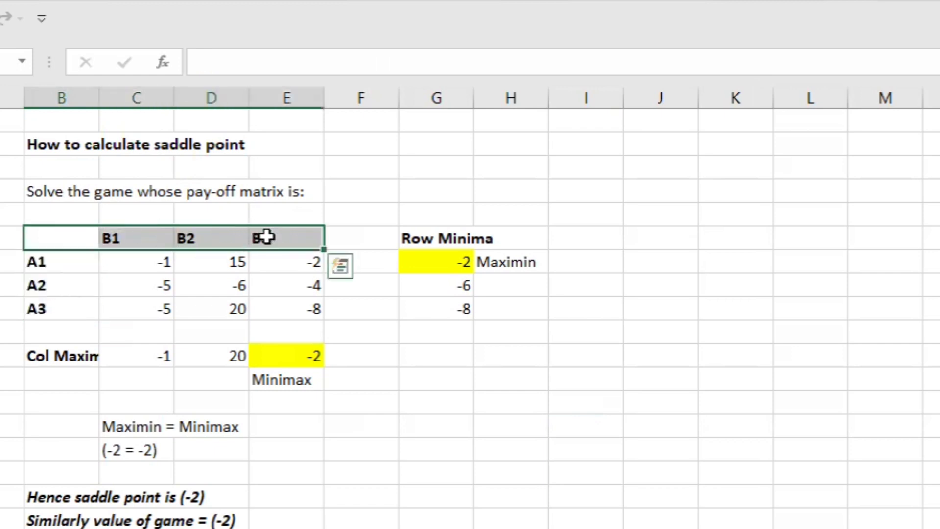
pyautogui.moveTo(155, 262); pyautogui.dragTo(280, 298)
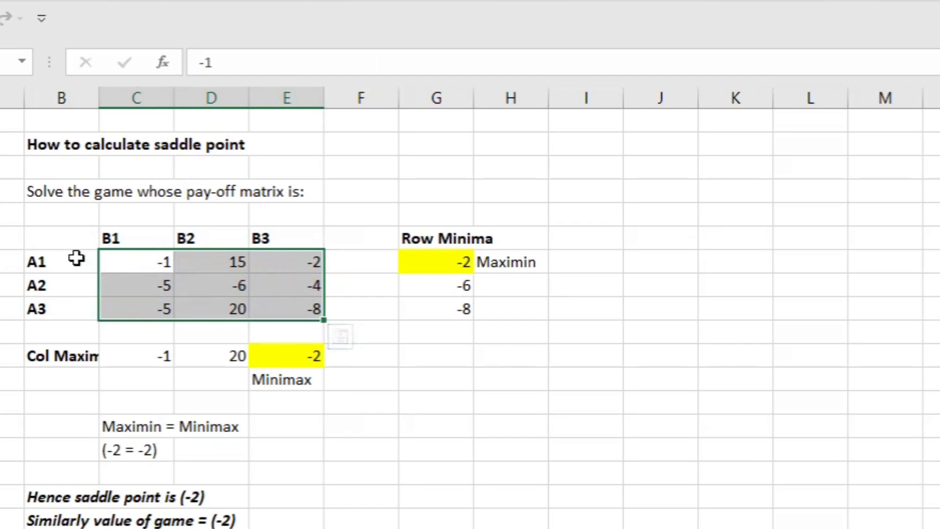
# Trace the smallest value in each of rows A1, A2 and A3 and compare them with the Row Minima column.
pyautogui.moveTo(66, 258); pyautogui.dragTo(270, 263)
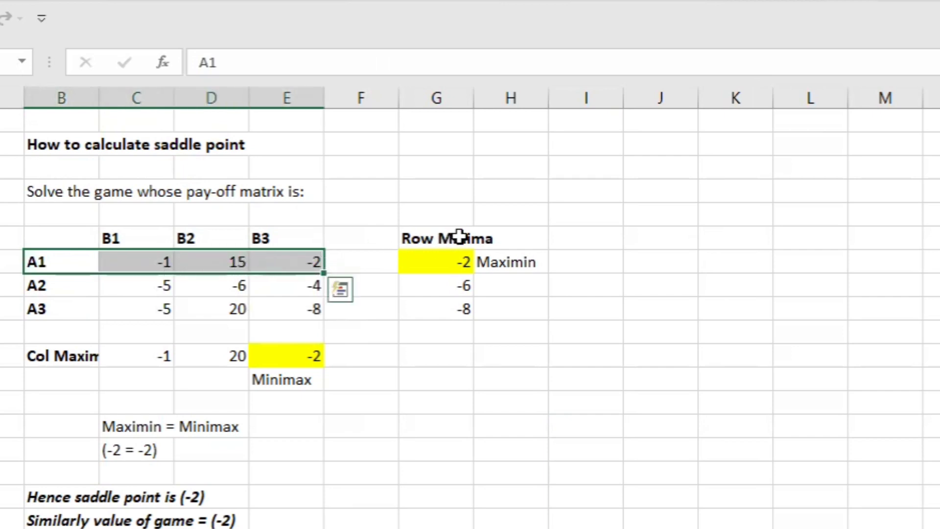
pyautogui.moveTo(459, 237); pyautogui.dragTo(462, 307)
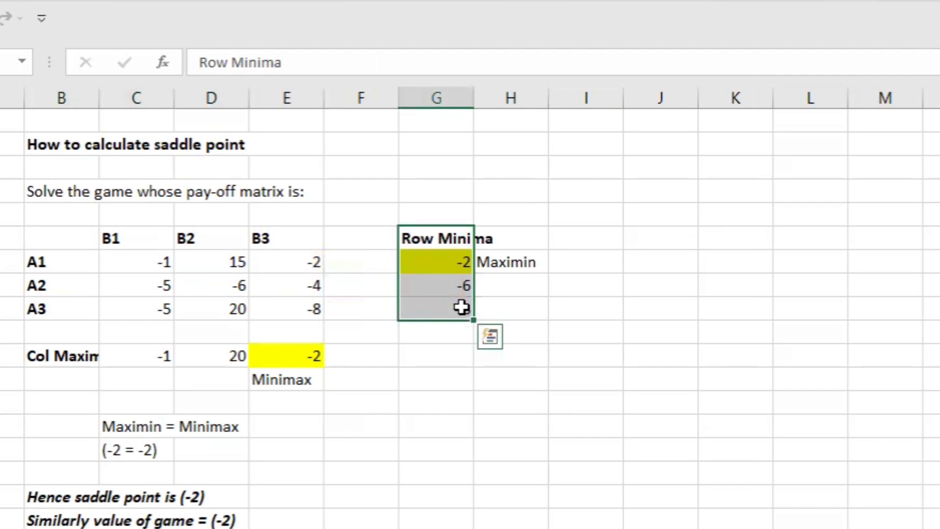
pyautogui.click(442, 259)
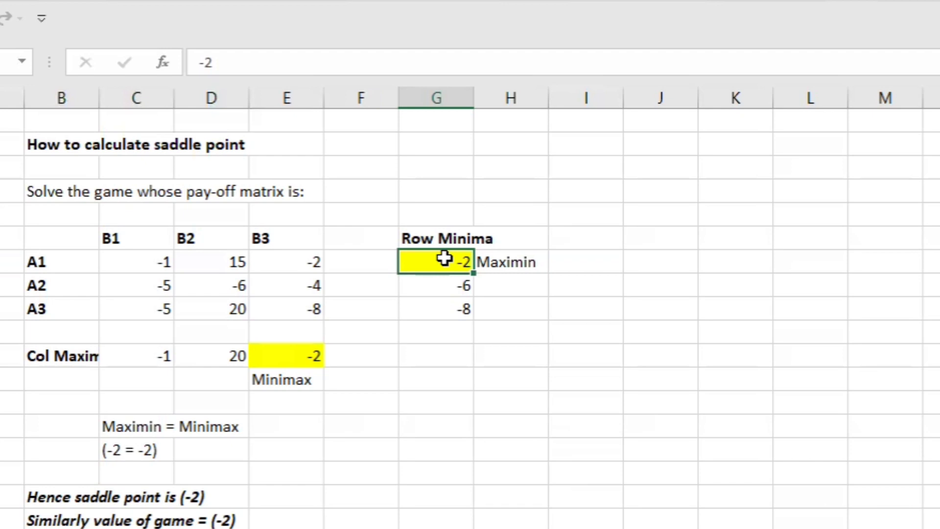
pyautogui.click(296, 269)
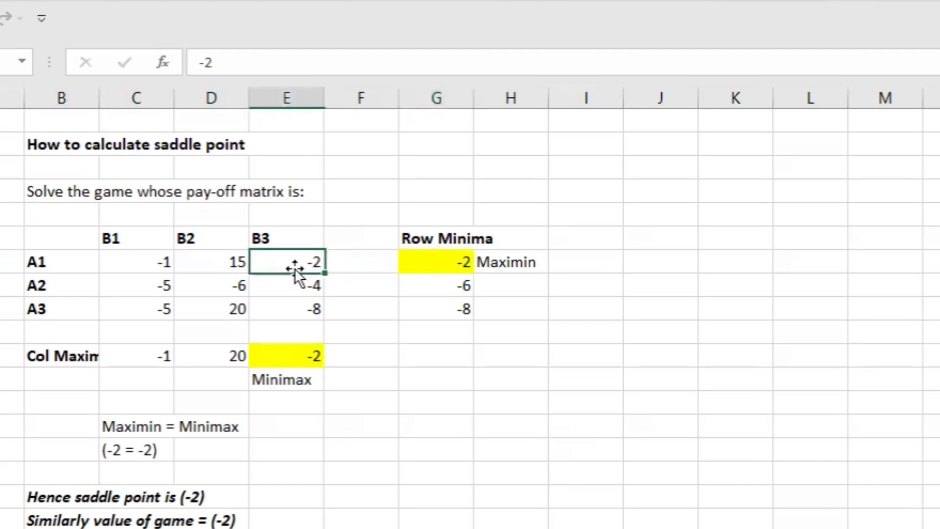
pyautogui.click(225, 288)
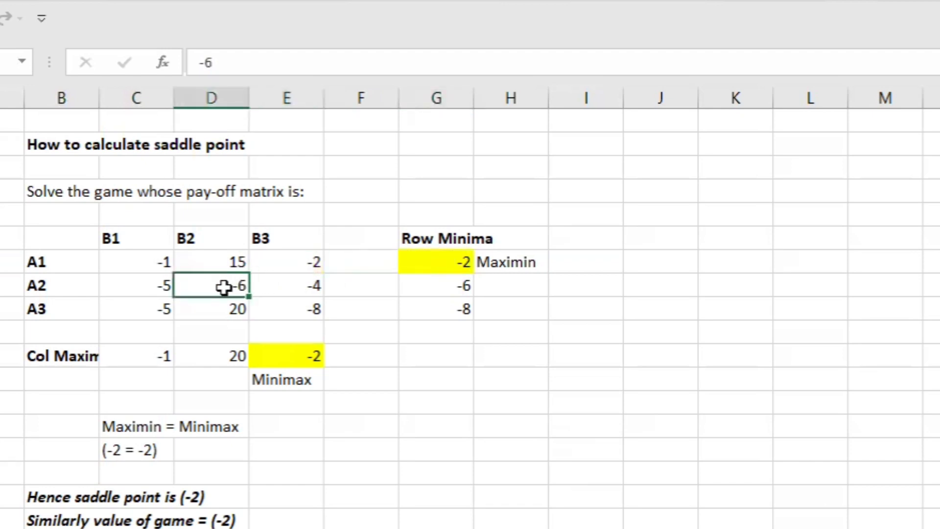
pyautogui.click(292, 307)
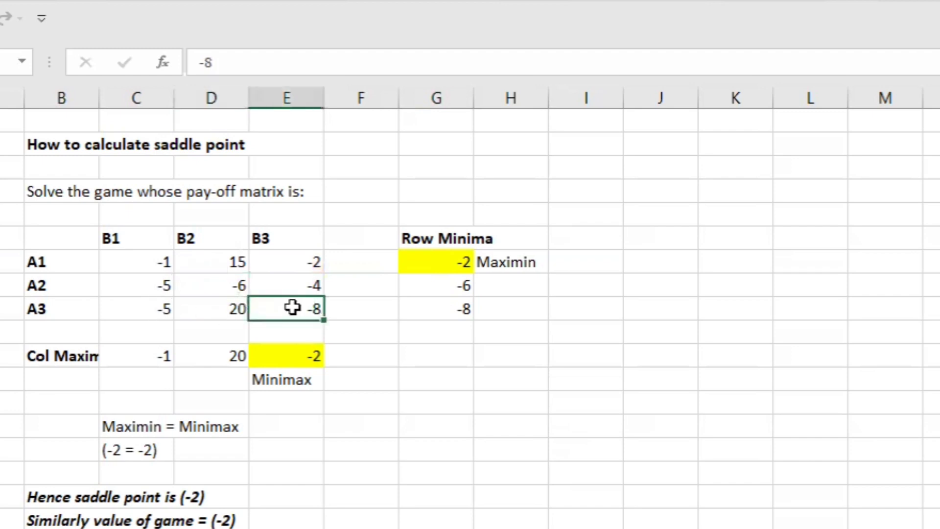
pyautogui.moveTo(447, 218); pyautogui.dragTo(447, 326)
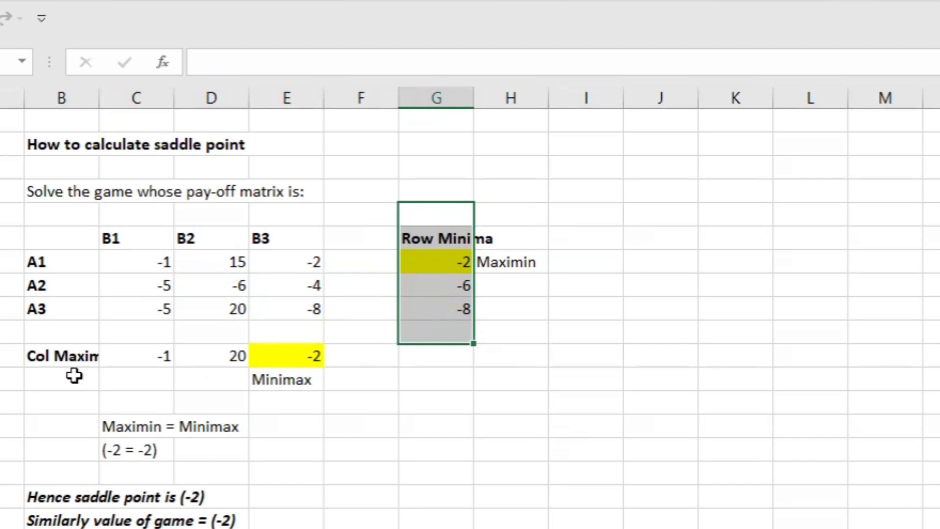
# Trace the largest value in each of columns B1, B2 and B3 for the Col Maxima row.
pyautogui.moveTo(73, 356); pyautogui.dragTo(329, 356)
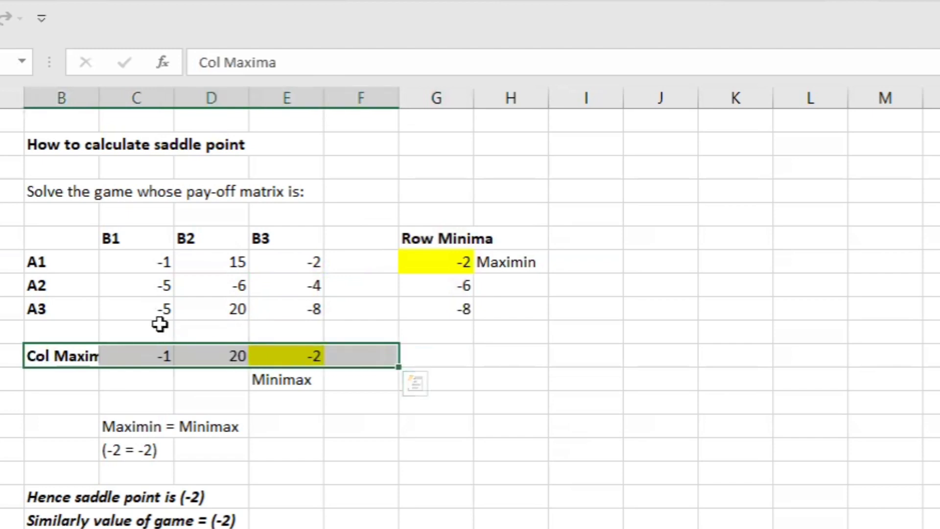
pyautogui.click(151, 275)
pyautogui.click(148, 266)
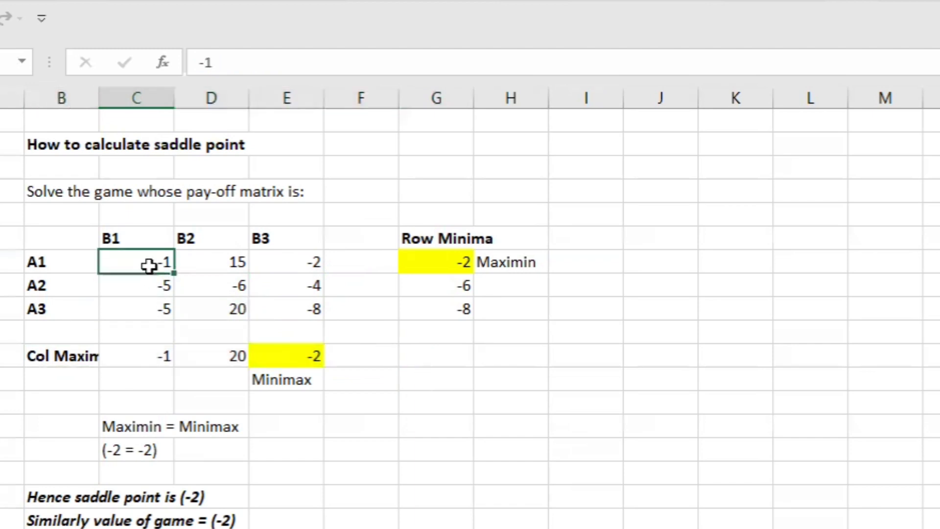
pyautogui.click(230, 310)
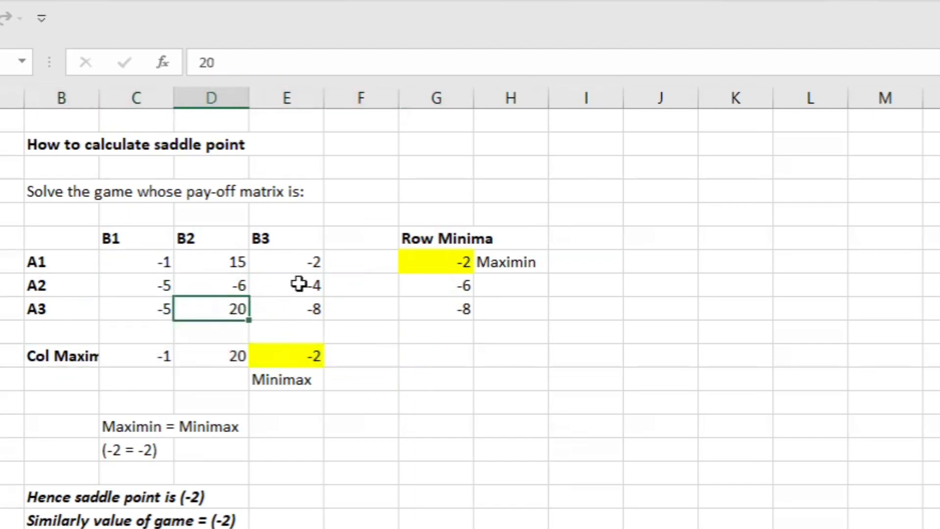
pyautogui.click(309, 262)
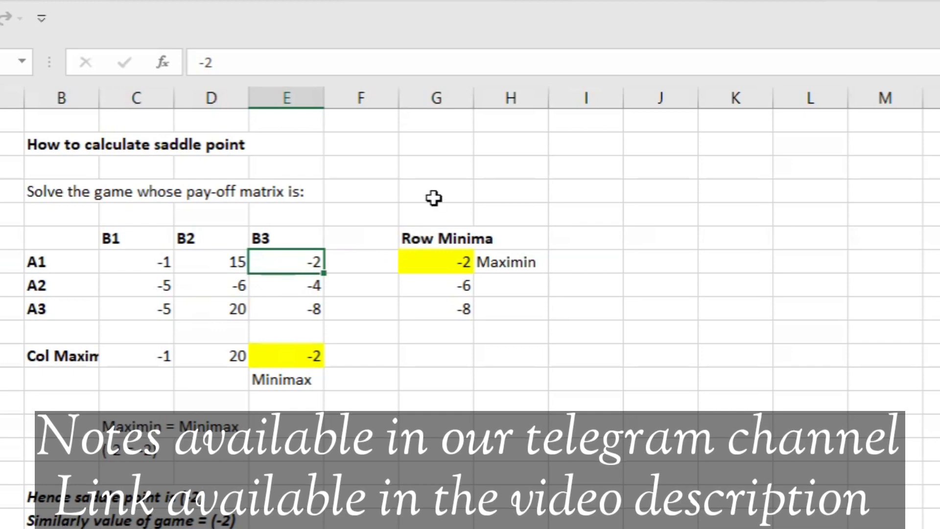
# Compare the Row Minima column with the Col Maxima row to identify the maximin and minimax values.
pyautogui.moveTo(432, 200); pyautogui.dragTo(435, 344)
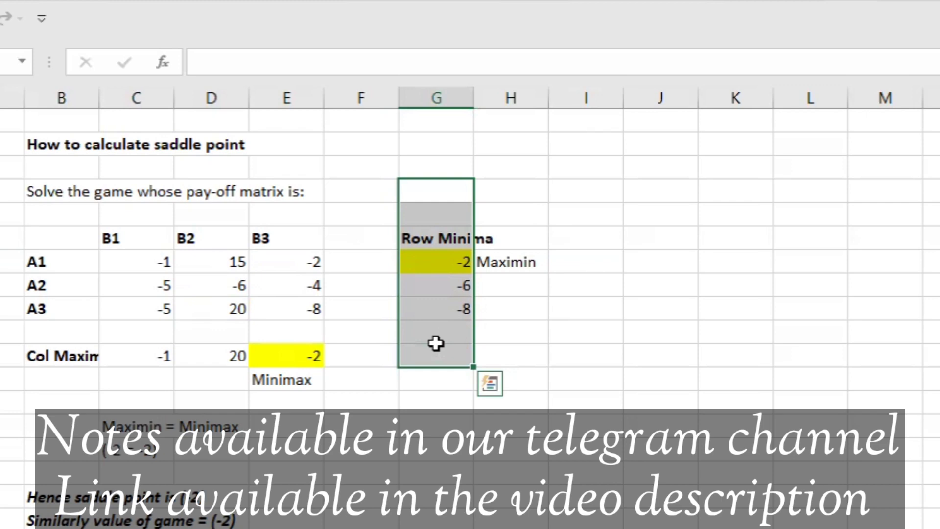
pyautogui.moveTo(439, 189); pyautogui.dragTo(446, 359)
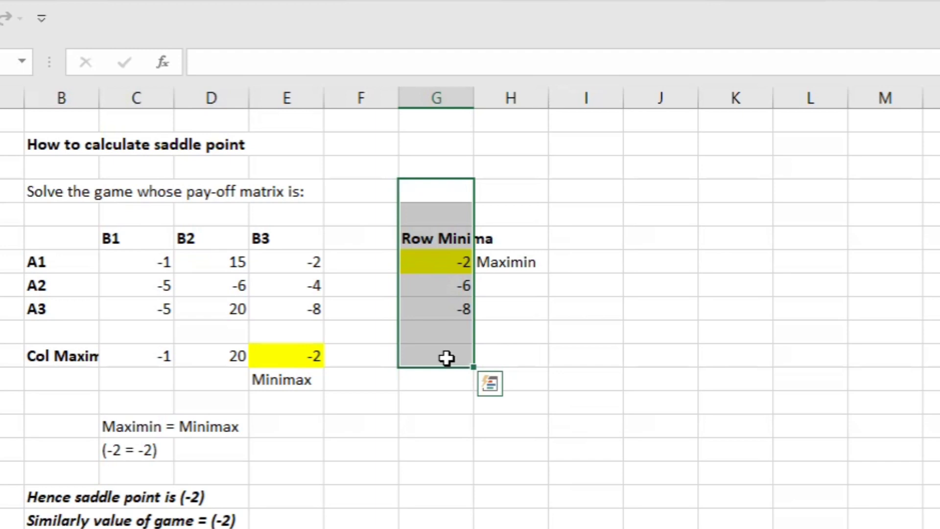
pyautogui.click(512, 269)
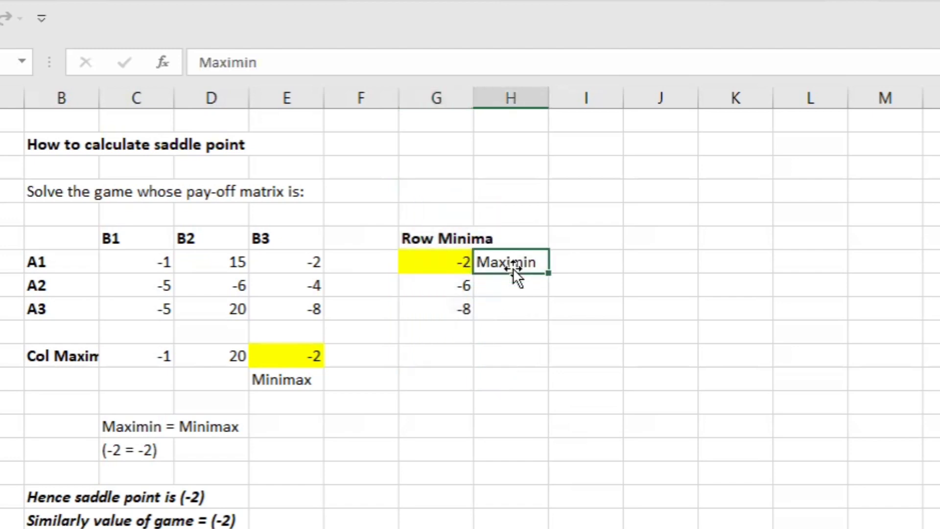
pyautogui.moveTo(49, 352); pyautogui.dragTo(294, 358)
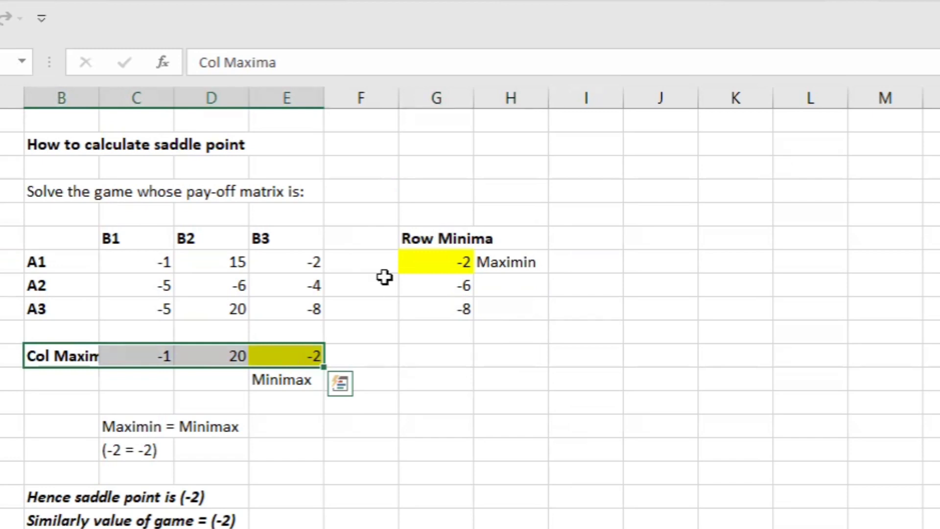
pyautogui.moveTo(430, 215); pyautogui.dragTo(436, 339)
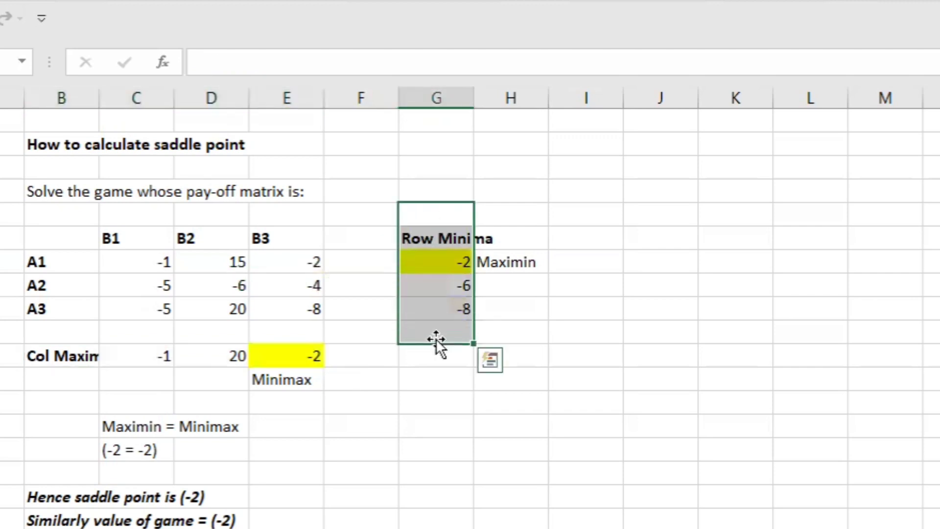
pyautogui.moveTo(65, 357); pyautogui.dragTo(324, 362)
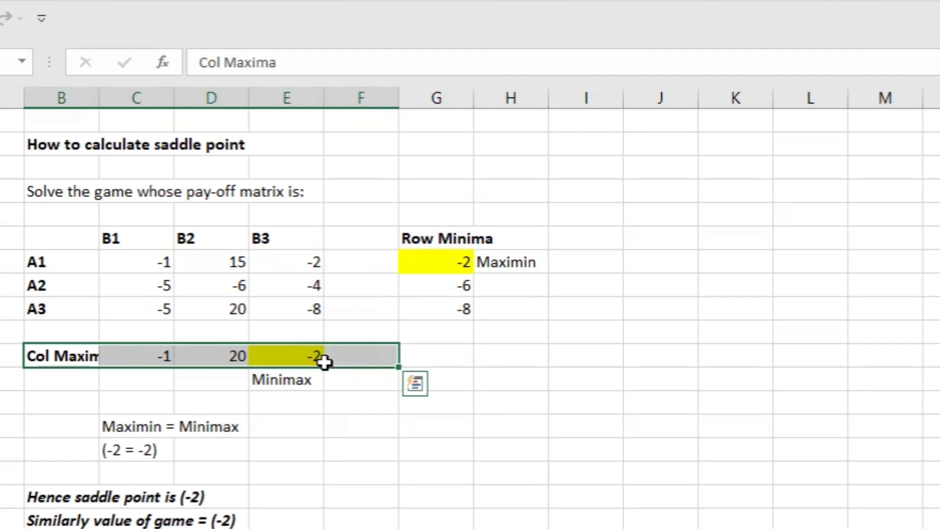
pyautogui.moveTo(419, 164); pyautogui.dragTo(421, 346)
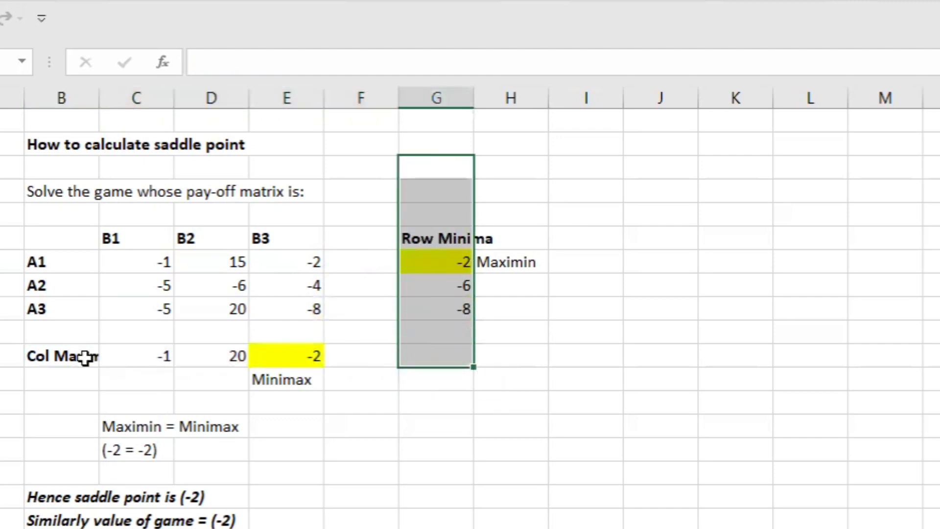
pyautogui.moveTo(88, 357); pyautogui.dragTo(314, 361)
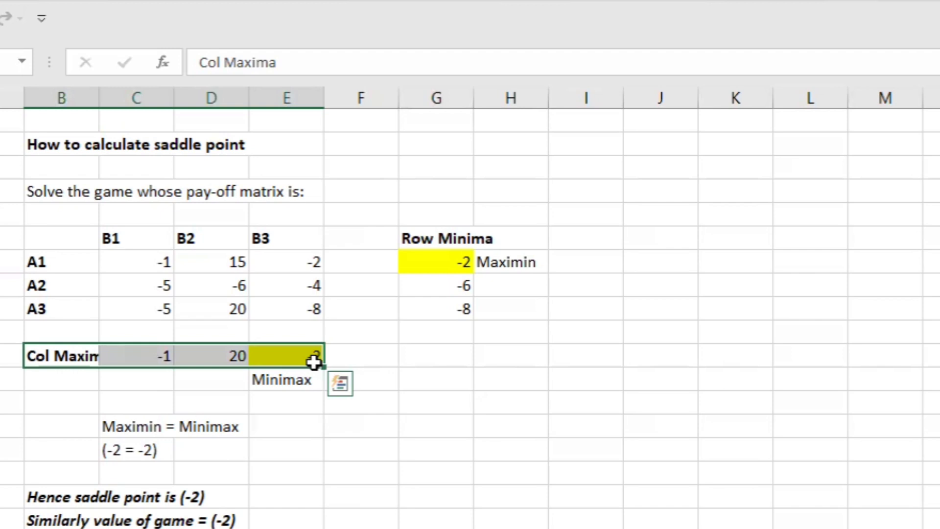
# Review the Maximin = Minimax check together with the saddle point and value of the game below it.
pyautogui.scroll(-1, 313, 361)
pyautogui.moveTo(140, 381); pyautogui.dragTo(222, 383)
pyautogui.scroll(-1, 222, 383)
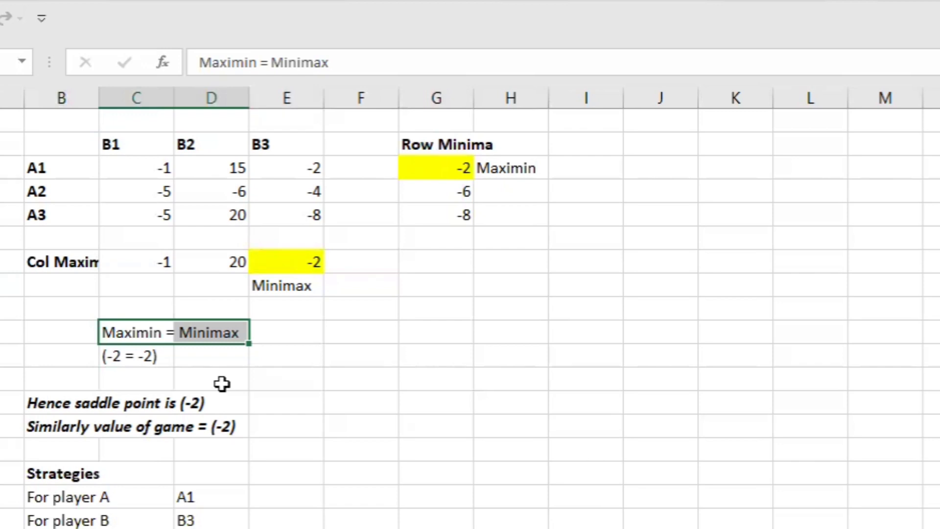
pyautogui.scroll(-2, 222, 384)
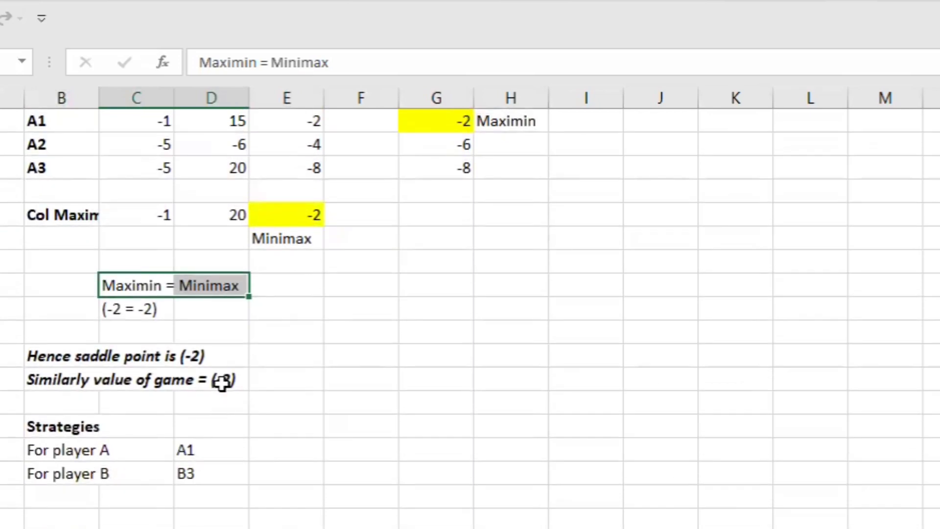
# Trace the minimax column and the maximin row in the first matrix to check the strategies of players B and A.
pyautogui.scroll(4, 222, 384)
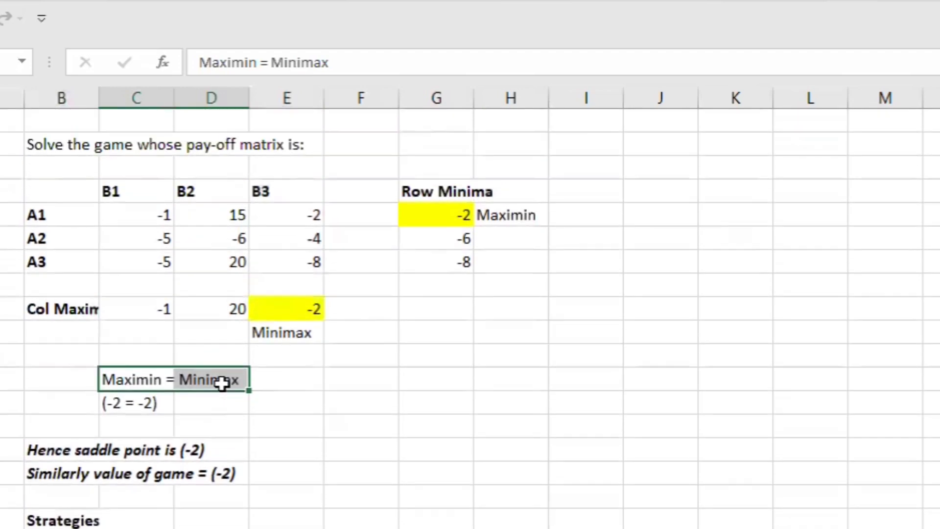
pyautogui.click(106, 191)
pyautogui.moveTo(106, 191); pyautogui.dragTo(269, 188)
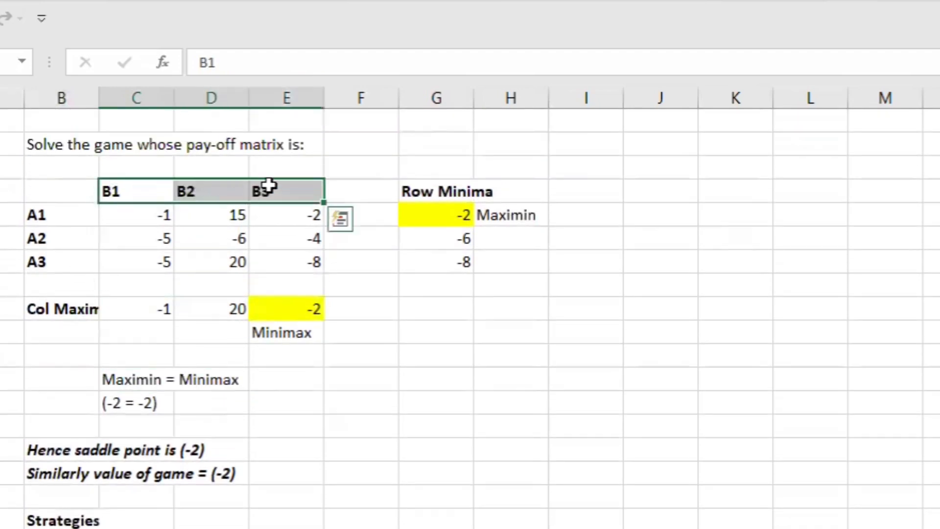
pyautogui.moveTo(303, 159); pyautogui.dragTo(297, 332)
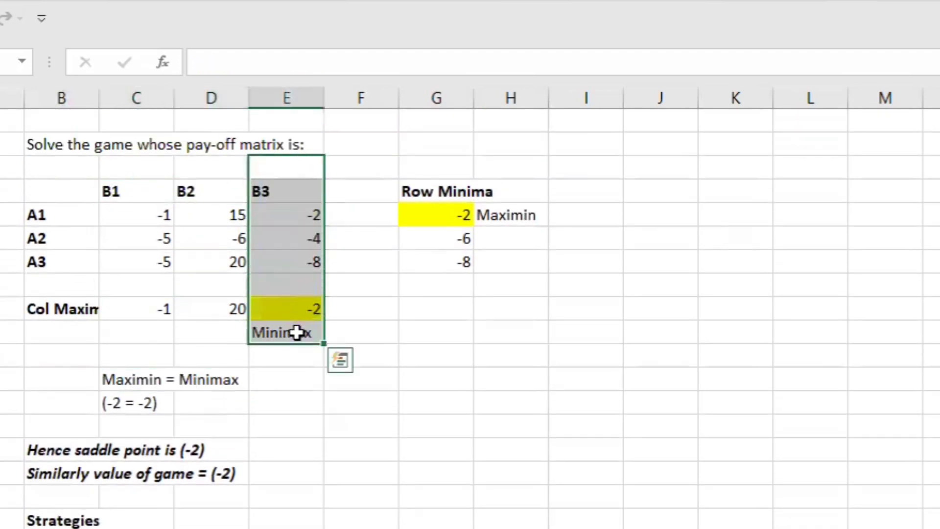
pyautogui.scroll(-2, 297, 332)
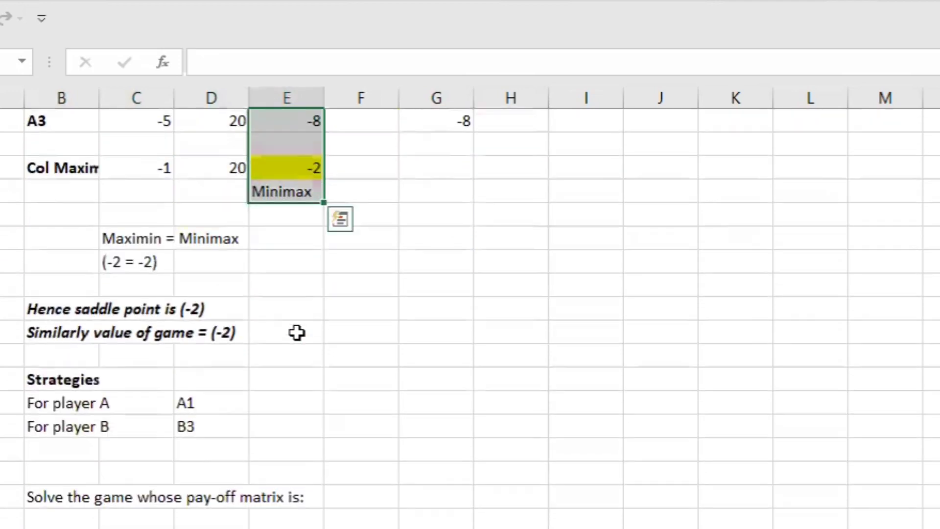
pyautogui.moveTo(46, 426); pyautogui.dragTo(188, 426)
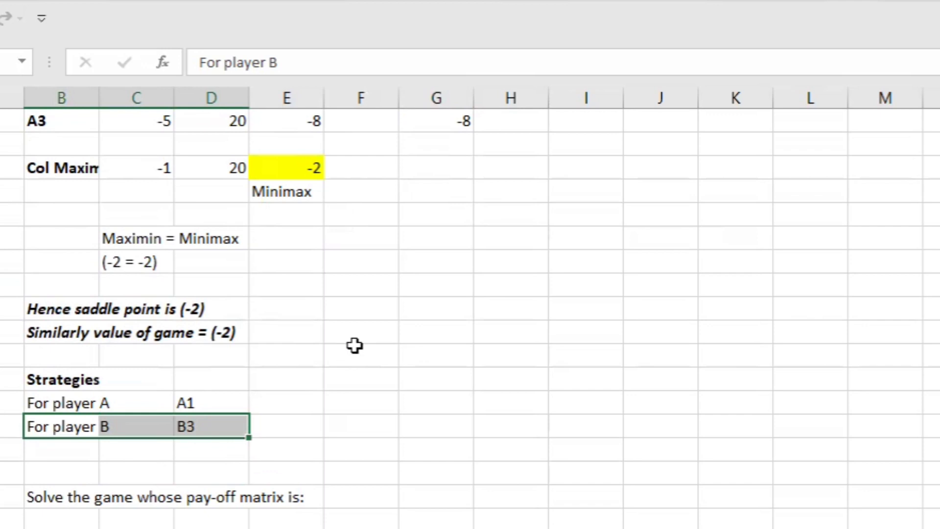
pyautogui.scroll(2, 355, 346)
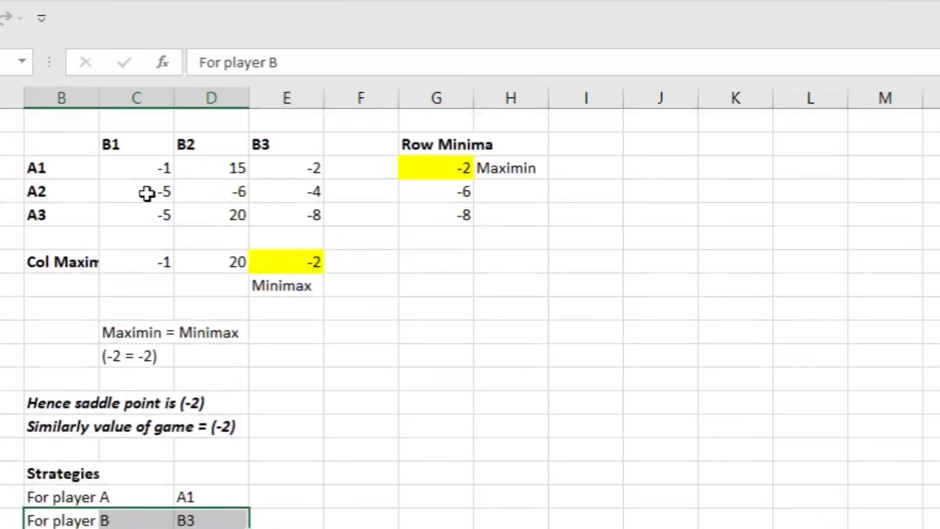
pyautogui.moveTo(65, 167); pyautogui.dragTo(423, 168)
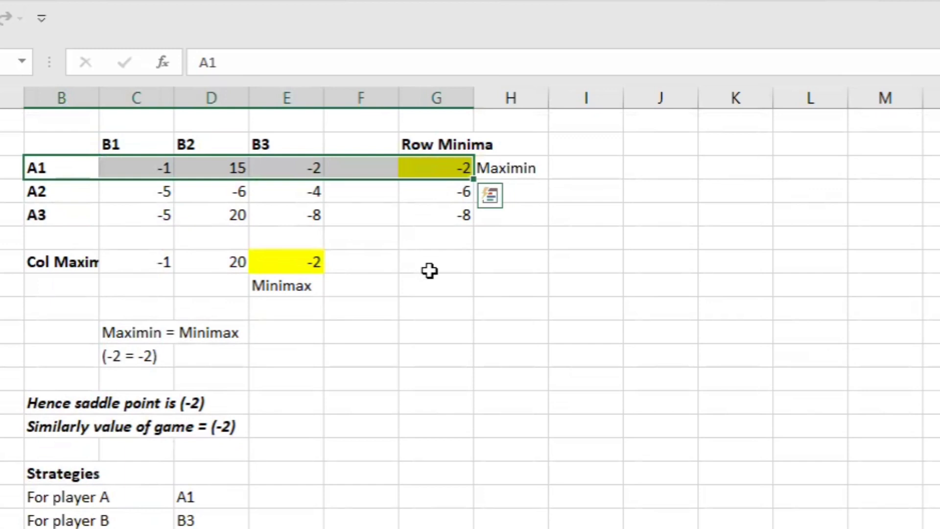
# Circle the smallest values in rows A1, A2 and A3 of the second pay-off matrix, including the tie in row A1.
pyautogui.scroll(-2, 429, 271)
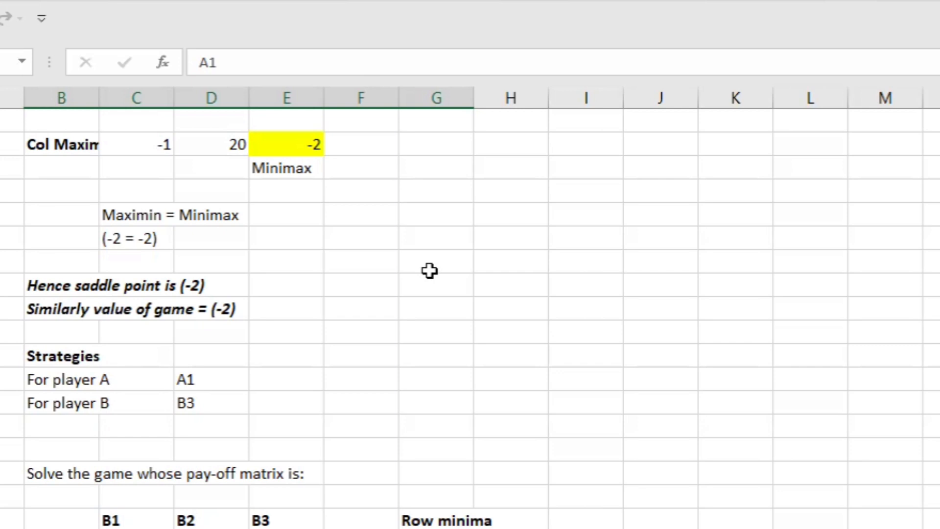
pyautogui.scroll(-2, 430, 271)
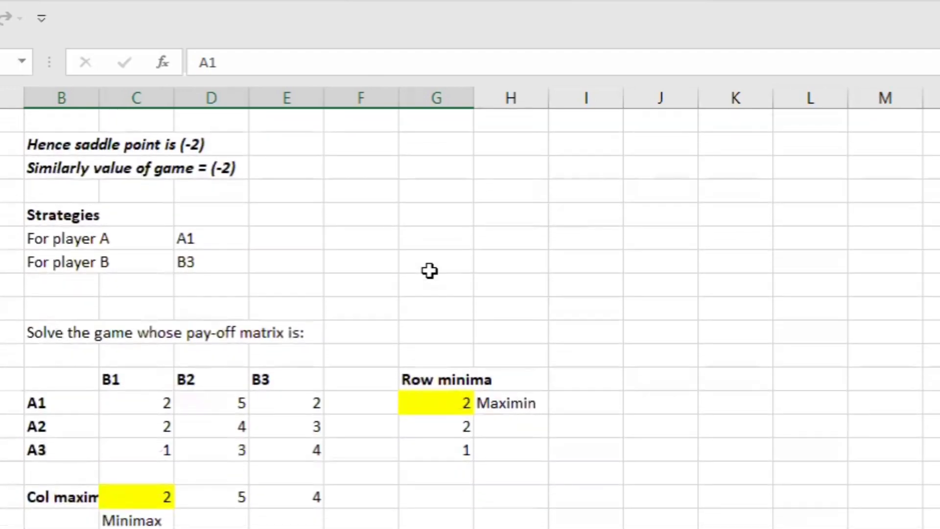
pyautogui.scroll(-1, 430, 271)
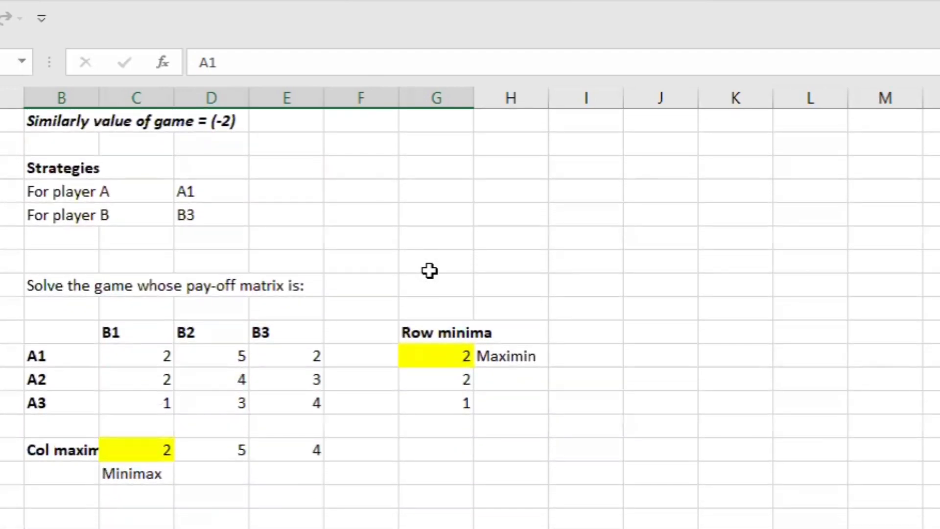
pyautogui.scroll(-1, 430, 270)
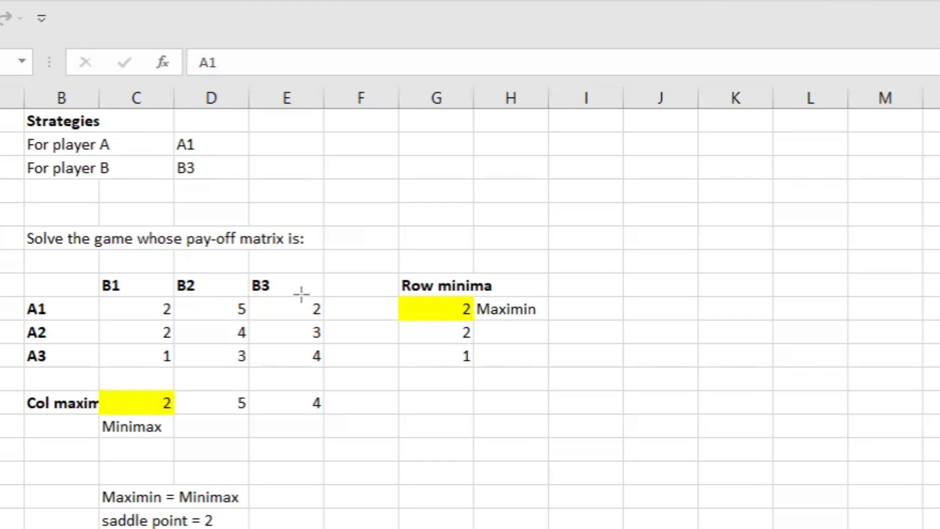
pyautogui.moveTo(301, 293); pyautogui.dragTo(330, 324)
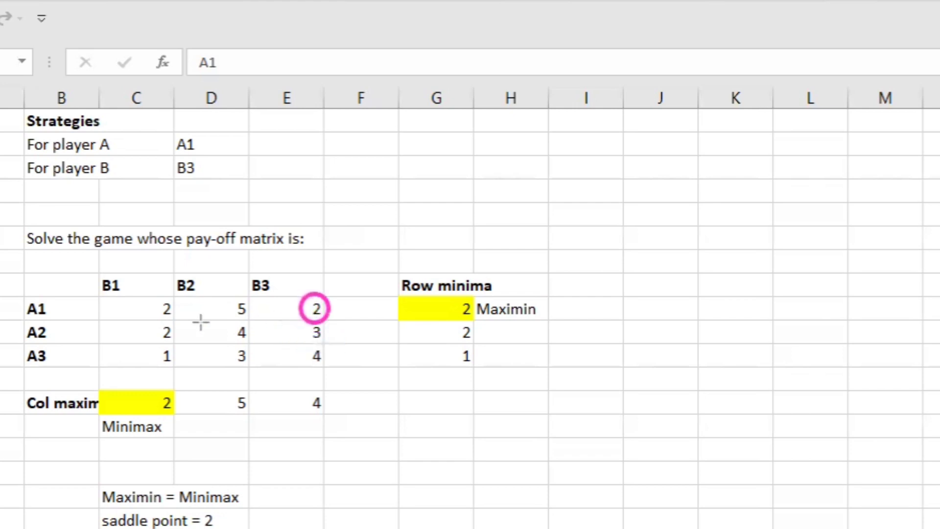
pyautogui.moveTo(154, 293); pyautogui.dragTo(179, 322)
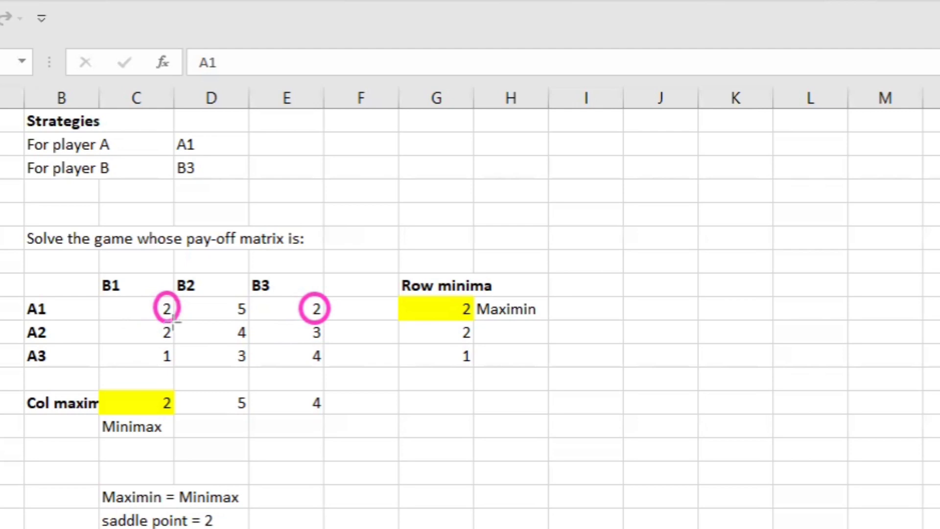
pyautogui.moveTo(147, 319)
pyautogui.mouseDown()
pyautogui.moveTo(184, 347)
pyautogui.moveTo(158, 362)
pyautogui.moveTo(183, 373)
pyautogui.mouseUp()
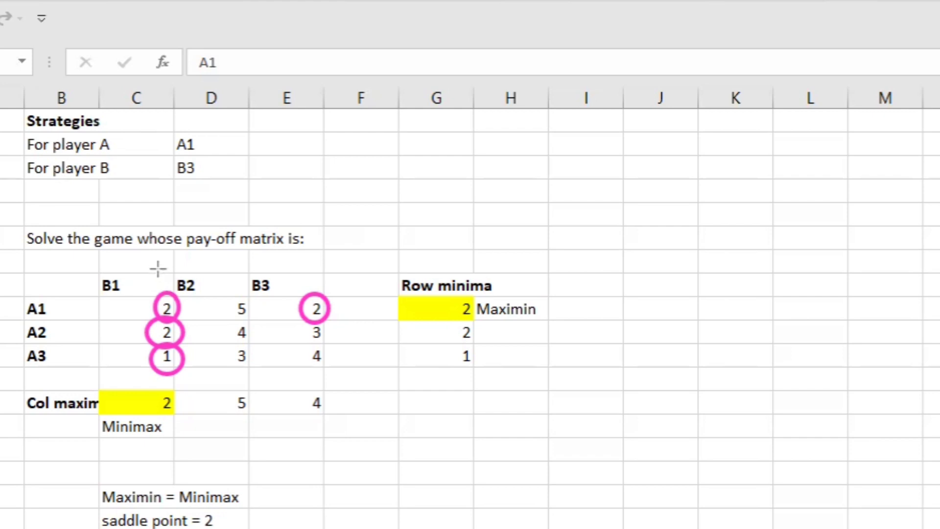
# Box the largest values in columns B1, B2 and B3 of the second matrix, plus row A2's entry under Row minima.
pyautogui.moveTo(136, 291); pyautogui.dragTo(190, 323)
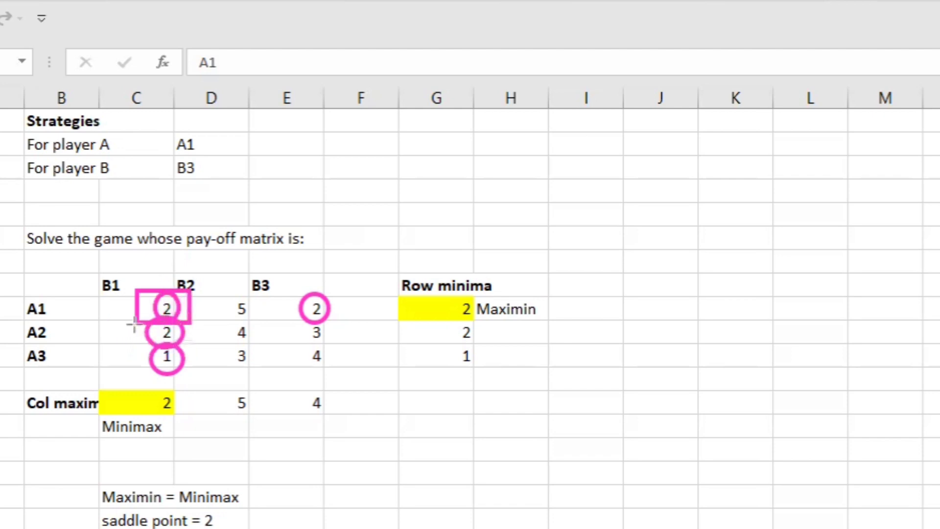
pyautogui.moveTo(132, 321); pyautogui.dragTo(197, 346)
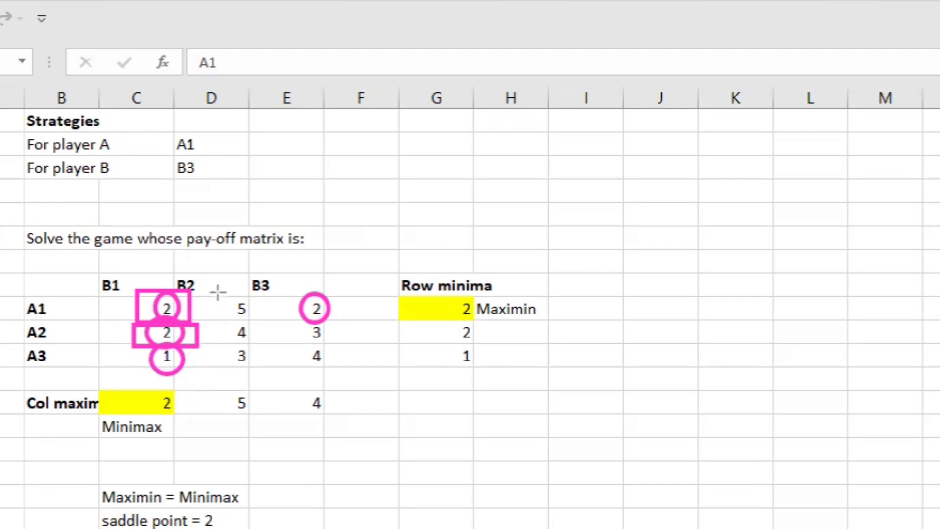
pyautogui.moveTo(218, 292); pyautogui.dragTo(333, 371)
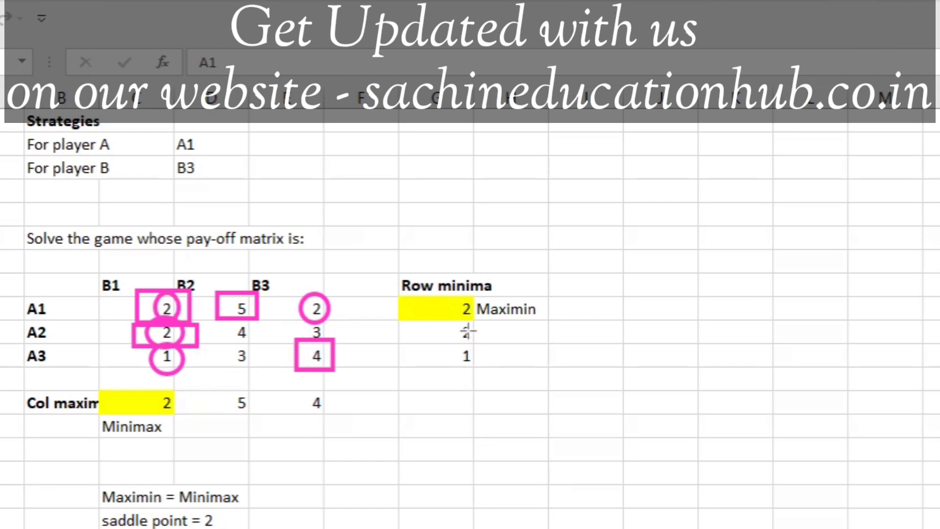
pyautogui.moveTo(448, 321); pyautogui.dragTo(488, 346)
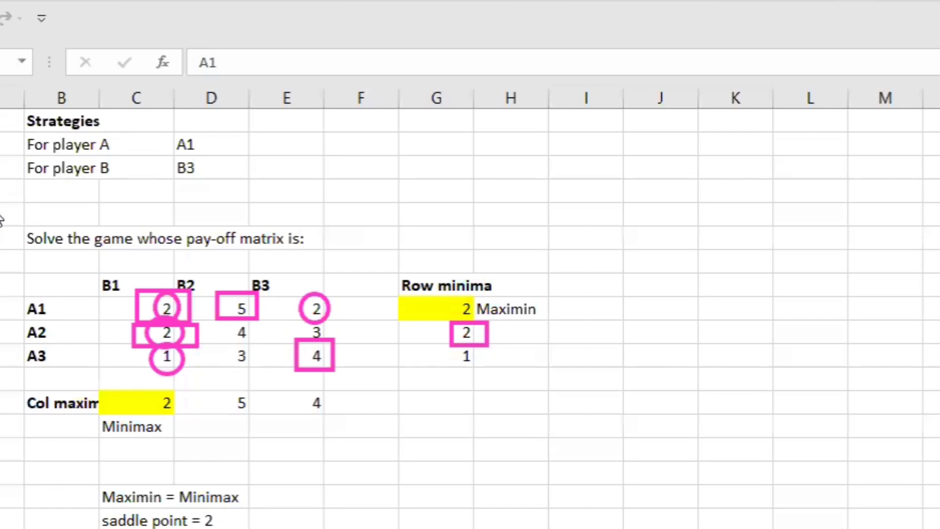
# Enter the heading Strategies in column F beside the Maximin = Minimax line, with the label A in the cell below.
pyautogui.scroll(-2, 214, 416)
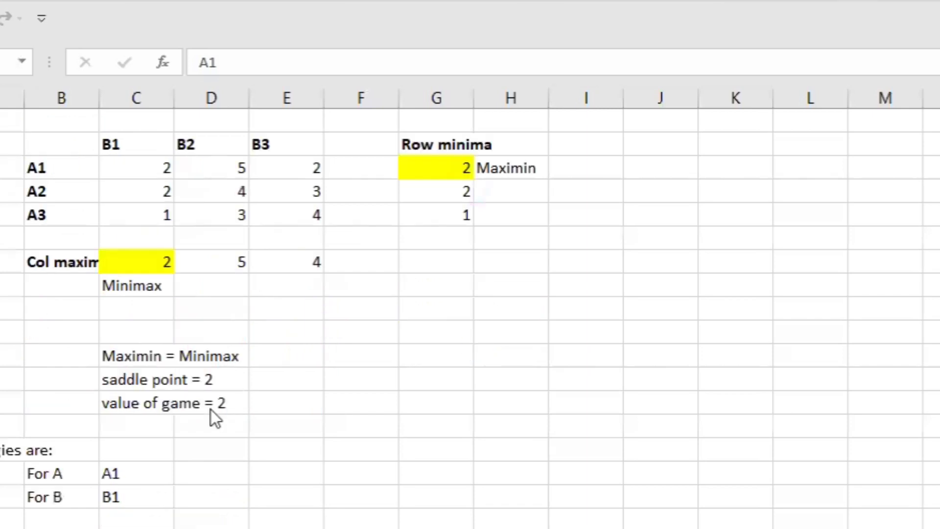
pyautogui.click(344, 351)
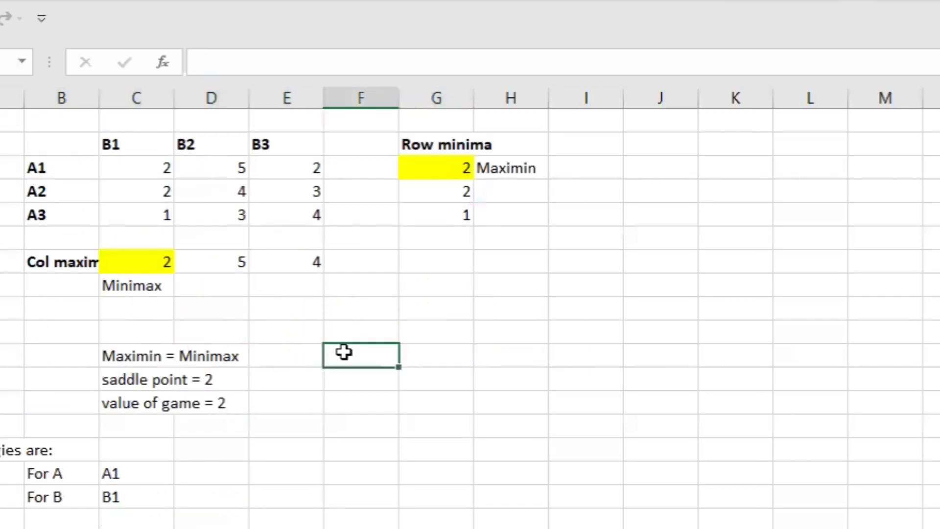
pyautogui.write('Strategue')
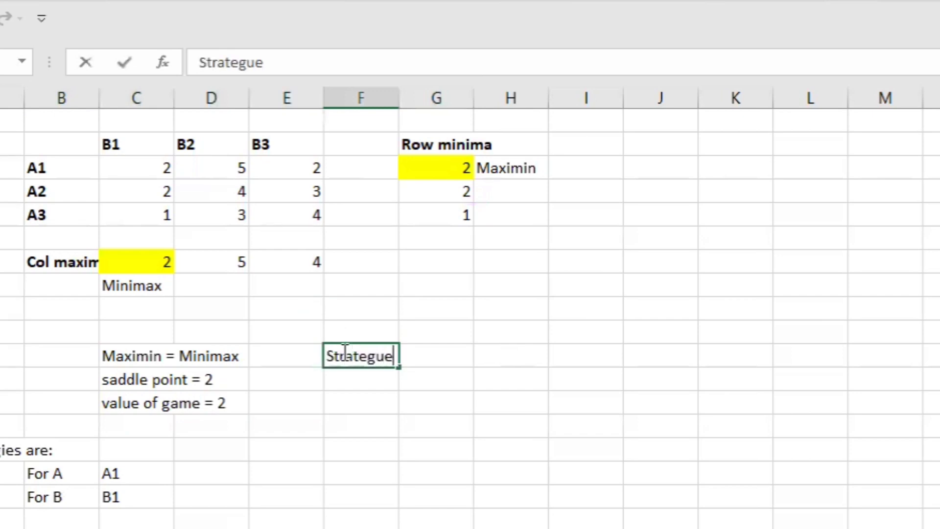
pyautogui.press('BackSpace')
pyautogui.press('BackSpace')
pyautogui.write('ies')
pyautogui.press('Return')
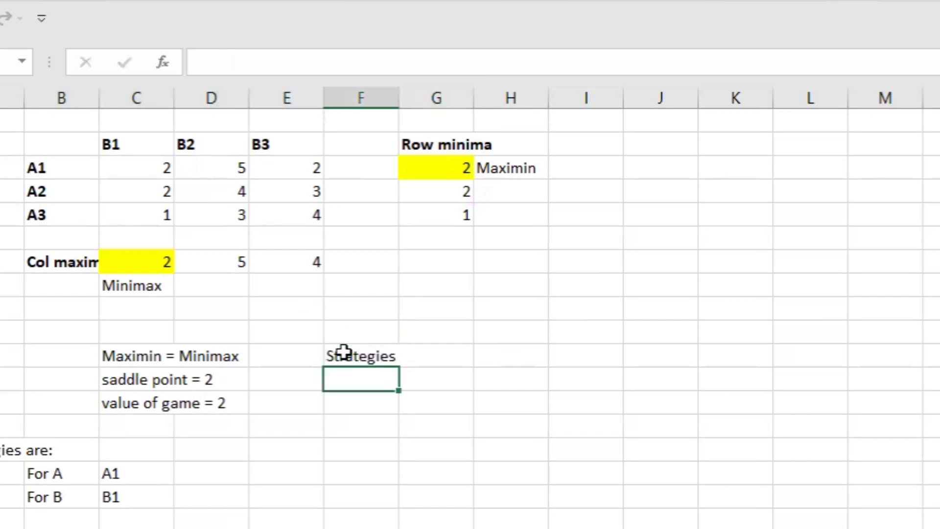
pyautogui.write('A')
pyautogui.press('Return')
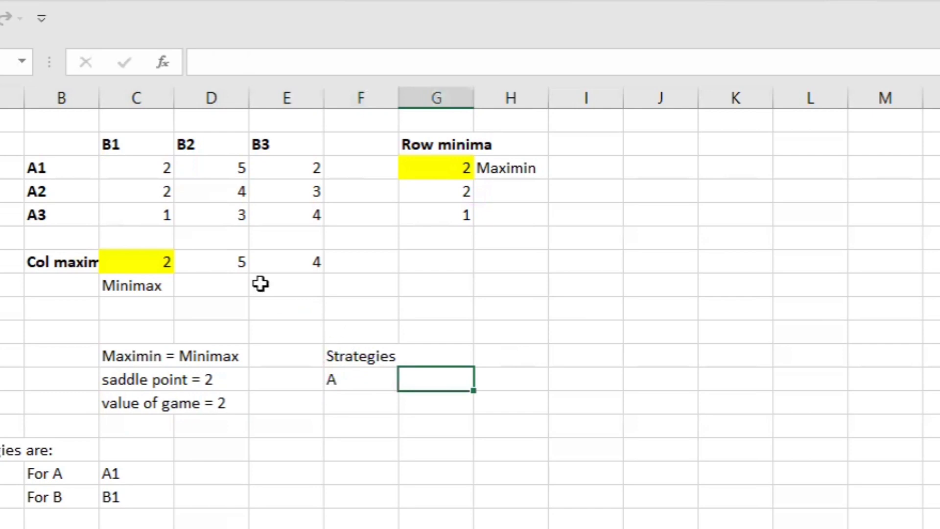
# Trace row A1 to its Maximin value and fill row A2's Row minima cell with the same yellow.
pyautogui.moveTo(69, 167); pyautogui.dragTo(423, 166)
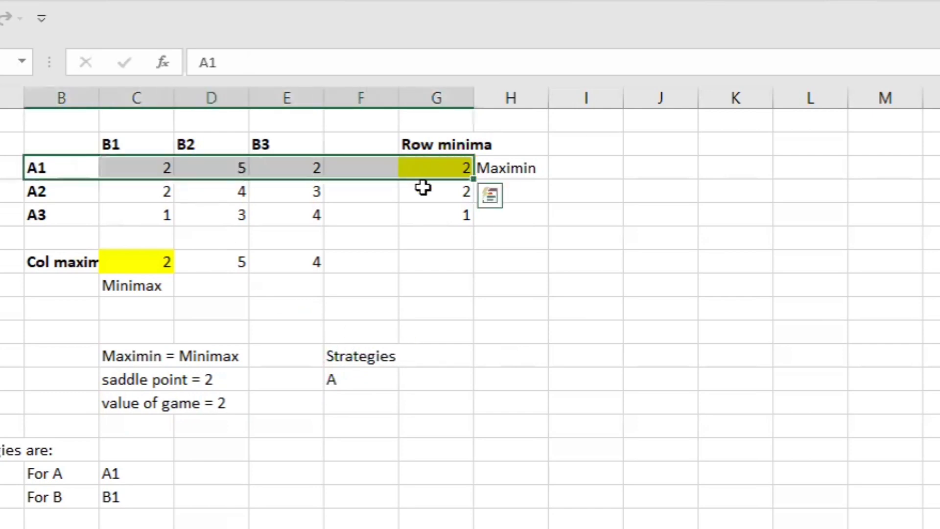
pyautogui.click(421, 190)
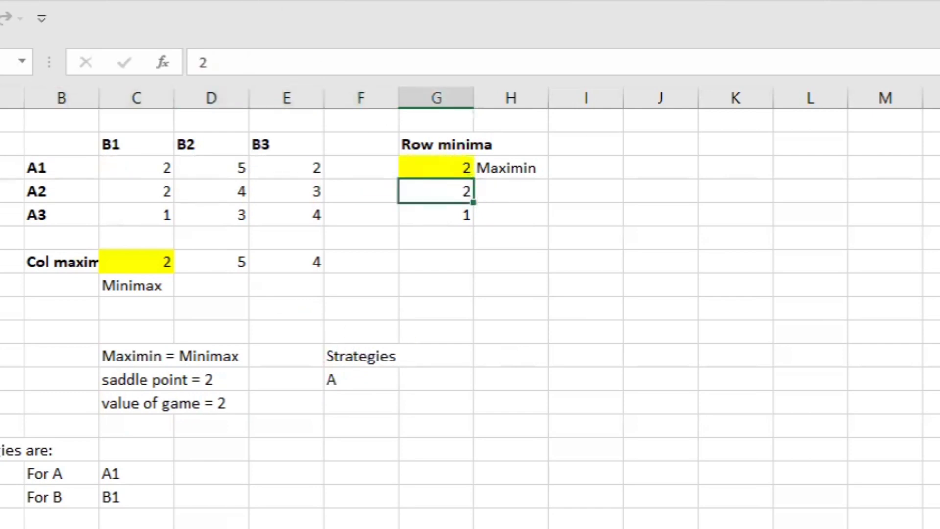
pyautogui.press('F4')
pyautogui.click(571, 265)
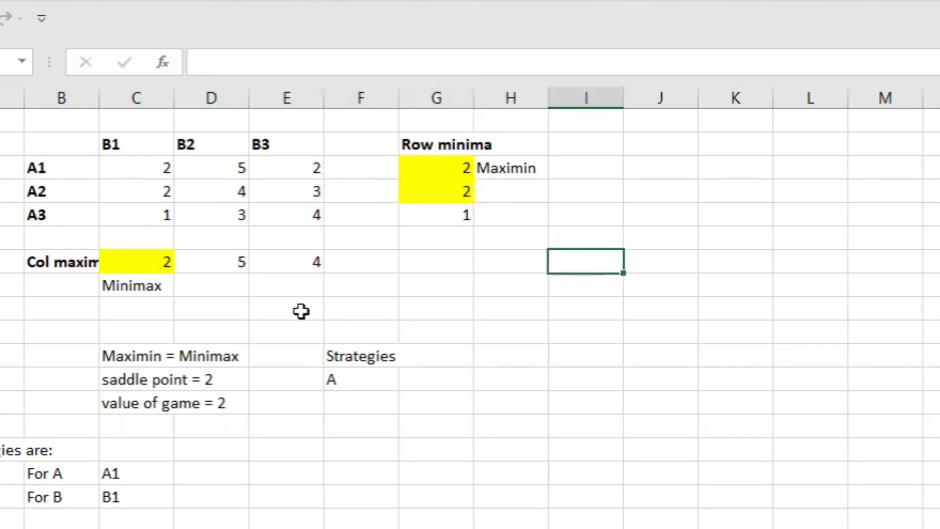
# Enter A1, A2 as player A's strategies in the cell beside the label A.
pyautogui.click(459, 371)
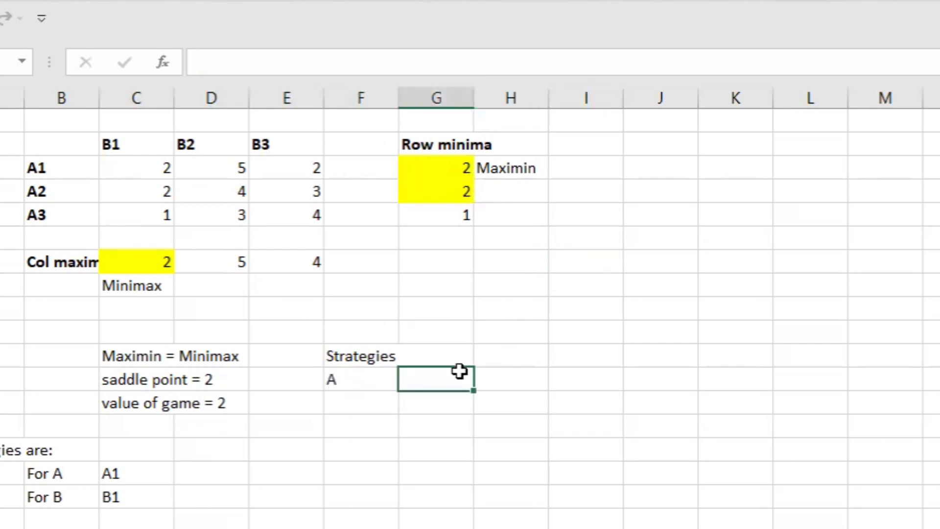
pyautogui.write('A1, AW')
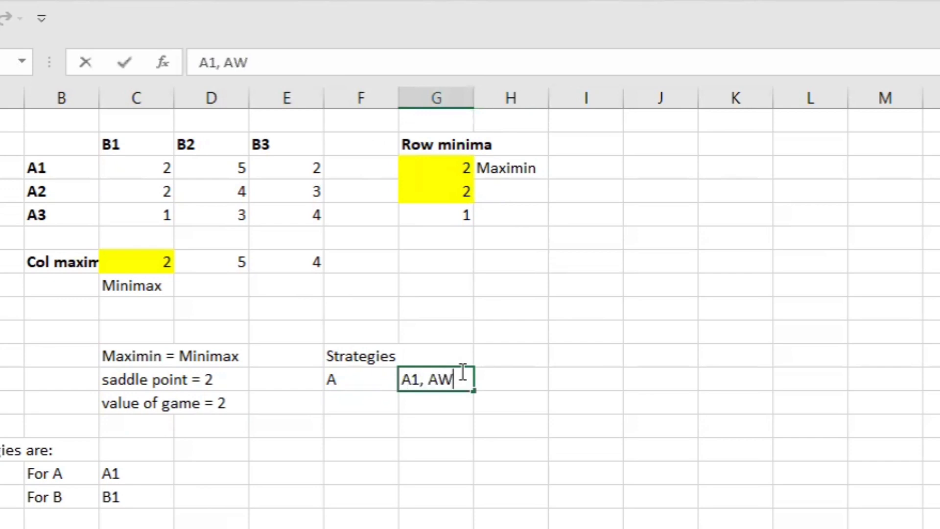
pyautogui.press('BackSpace')
pyautogui.write('2')
pyautogui.press('Return')
# Add the label B under A and, after tracing the minimax column, enter B1 as player B's strategy beside it.
pyautogui.click(370, 405)
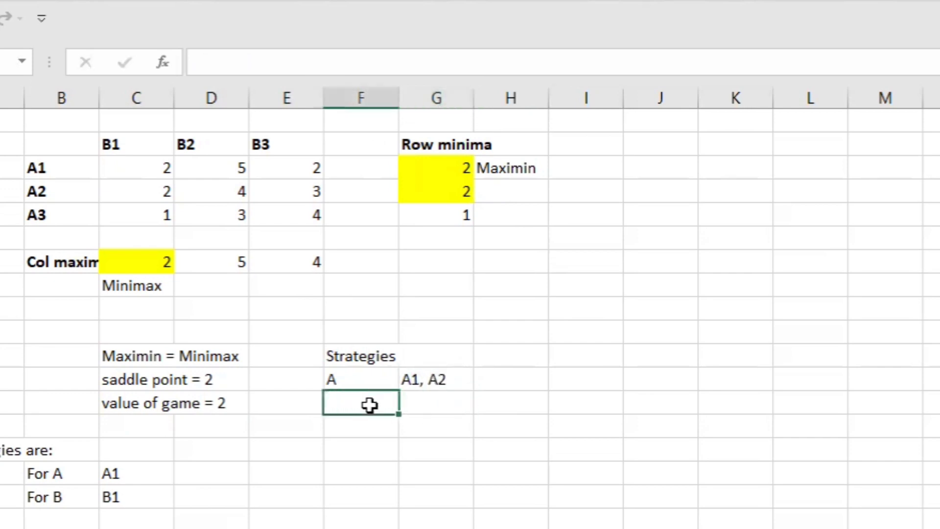
pyautogui.write('B')
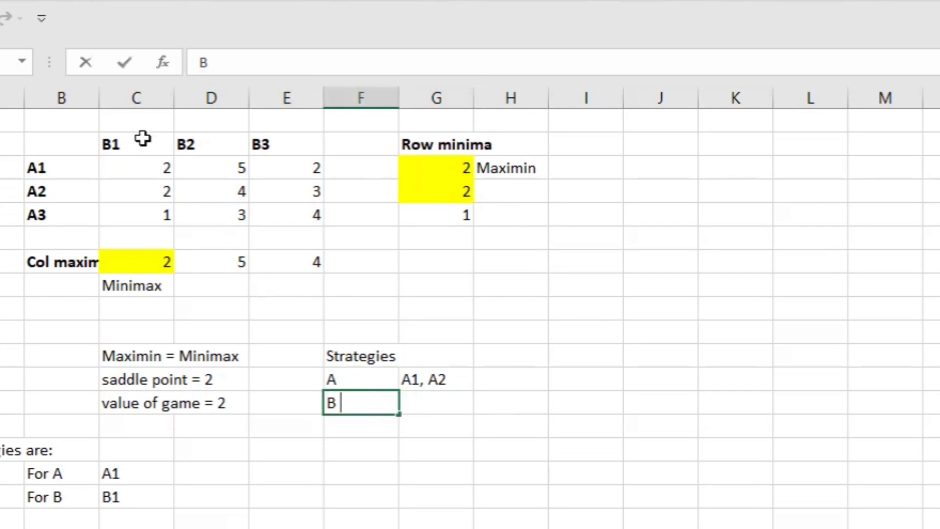
pyautogui.moveTo(142, 139); pyautogui.dragTo(138, 262)
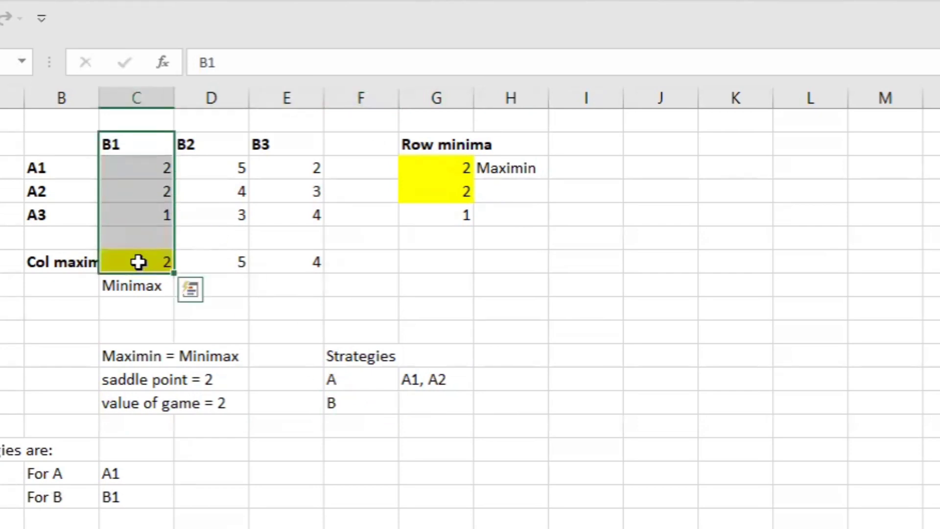
pyautogui.click(427, 405)
pyautogui.write('B1')
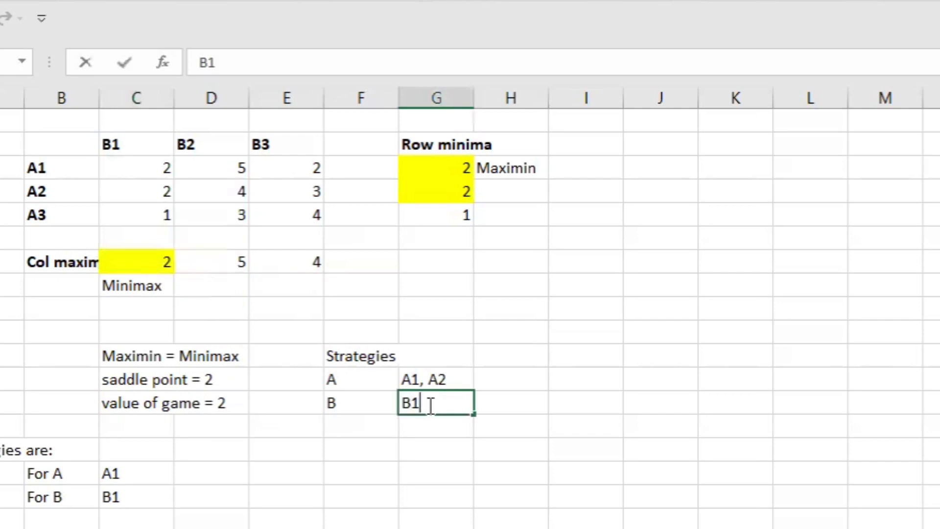
pyautogui.press('Return')
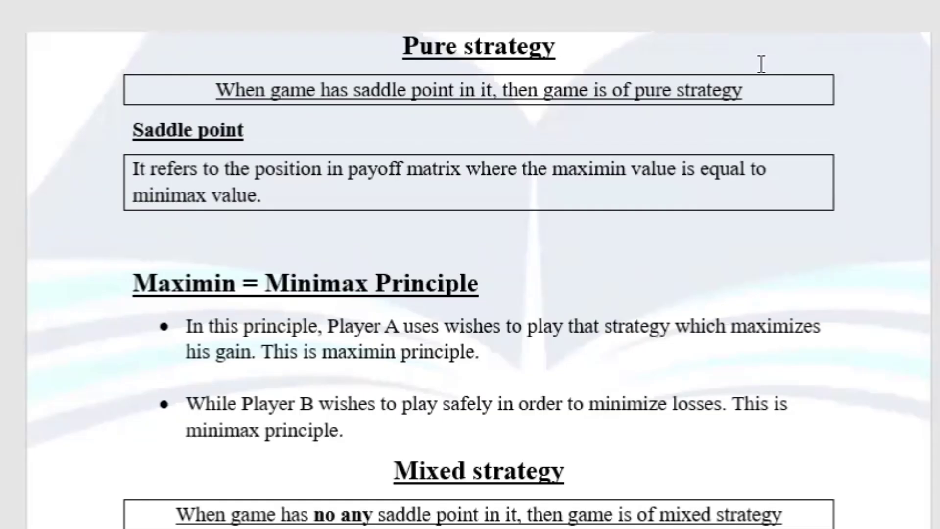
# Switch to the game theory notes document and read on from Pure strategy to the Mixed strategy section.
pyautogui.scroll(-3, 566, 234)
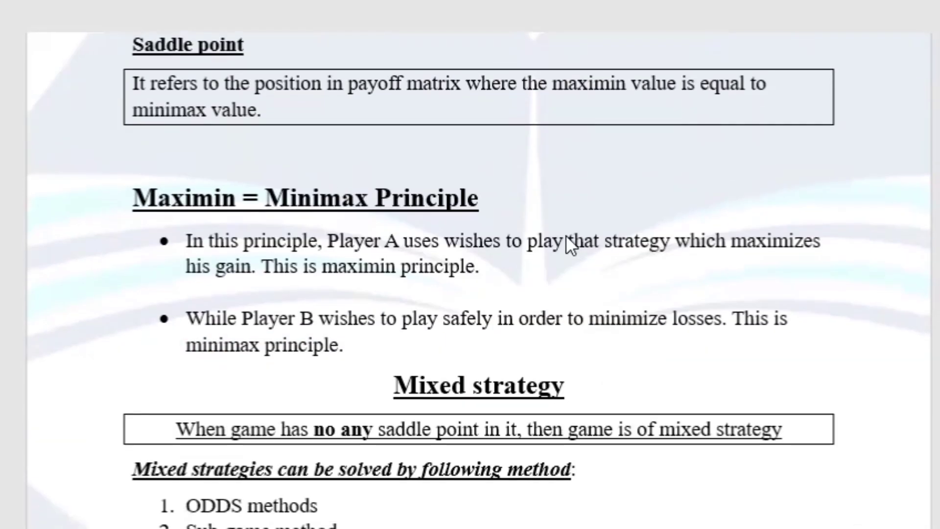